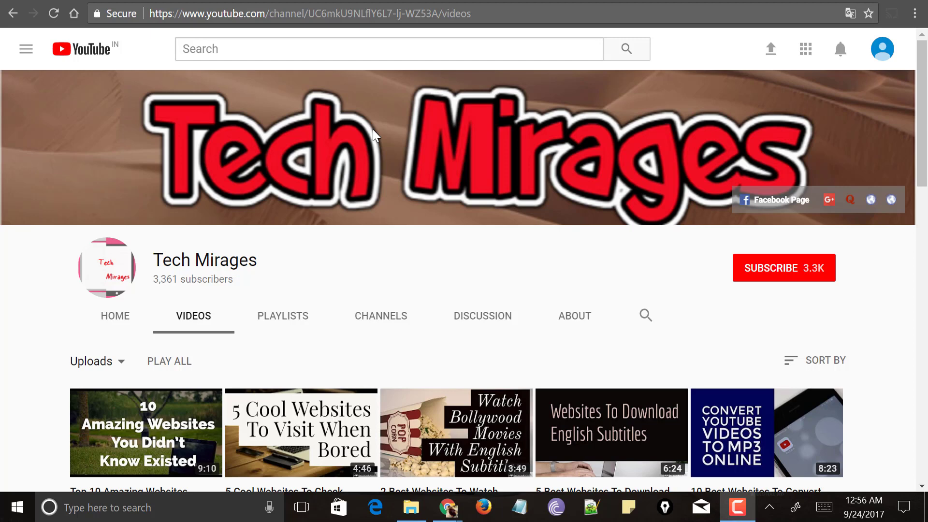
scroll(514, 253, down, 1)
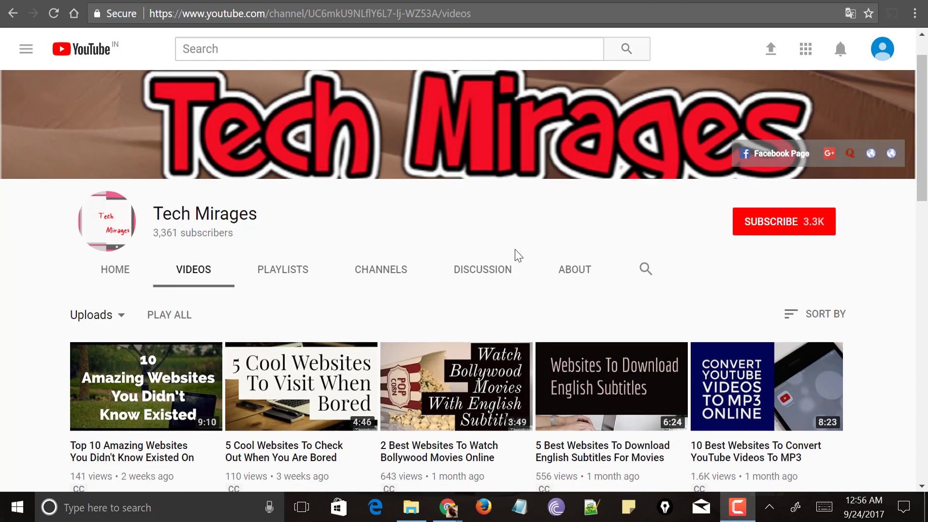
scroll(517, 254, up, 1)
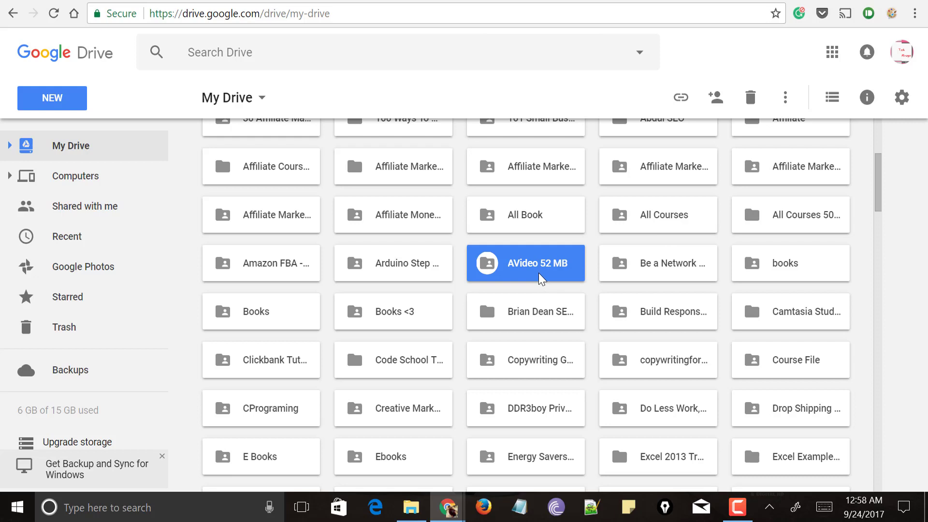
right_click(540, 279)
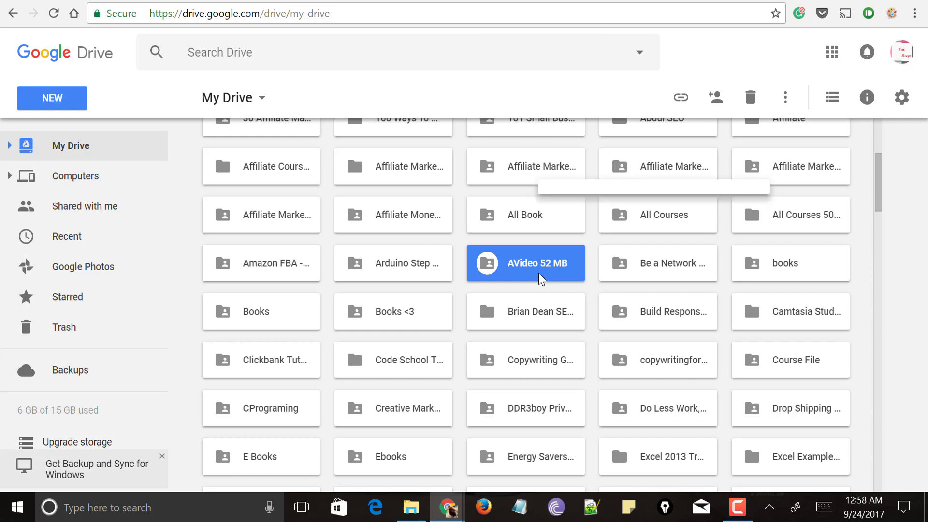
click(587, 251)
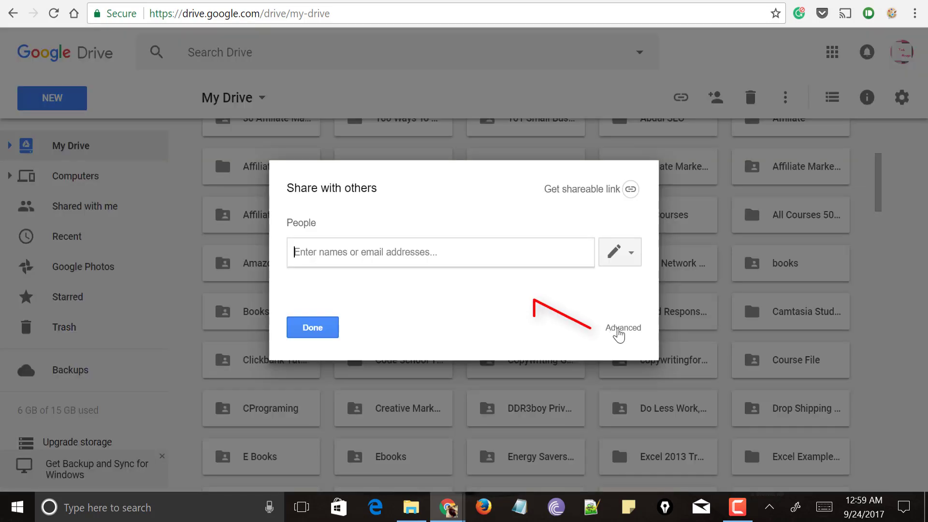
click(618, 330)
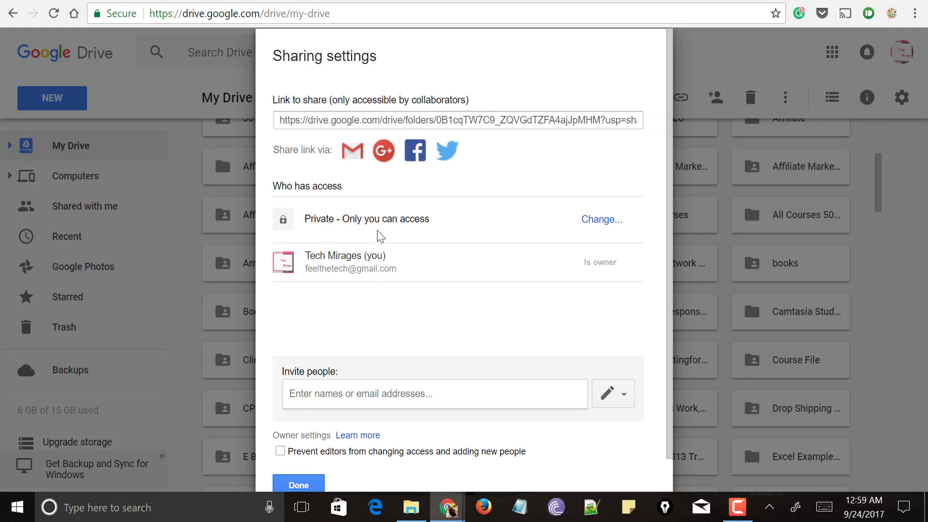
click(300, 485)
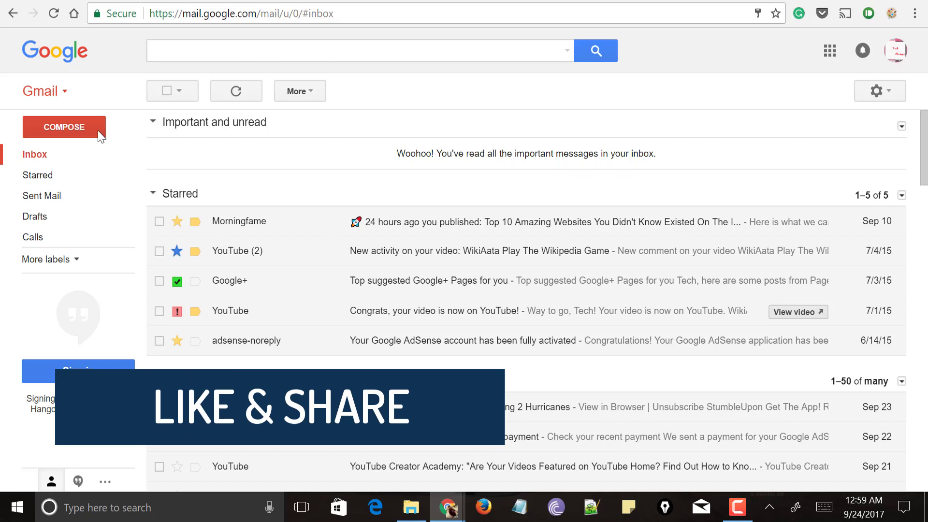
- Compose a new message to the suggested recipient with the subject "test"
click(101, 133)
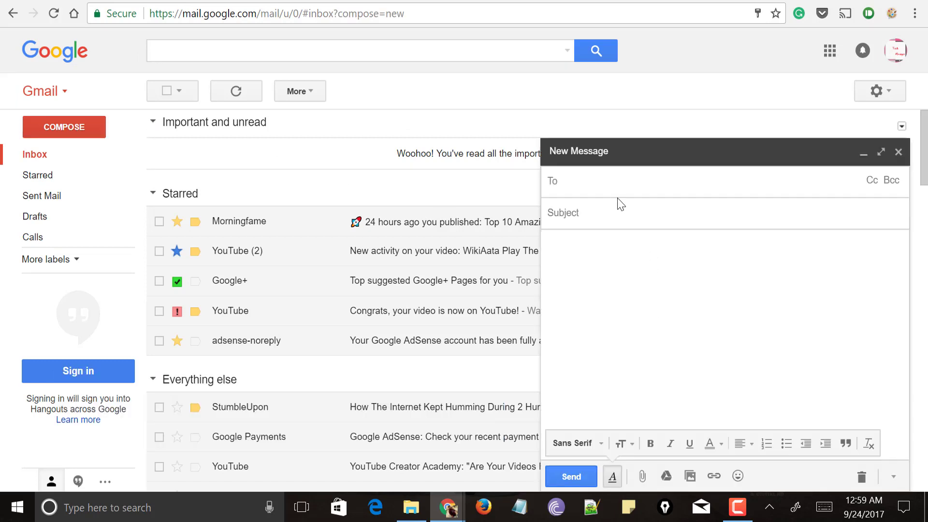
text(feelt)
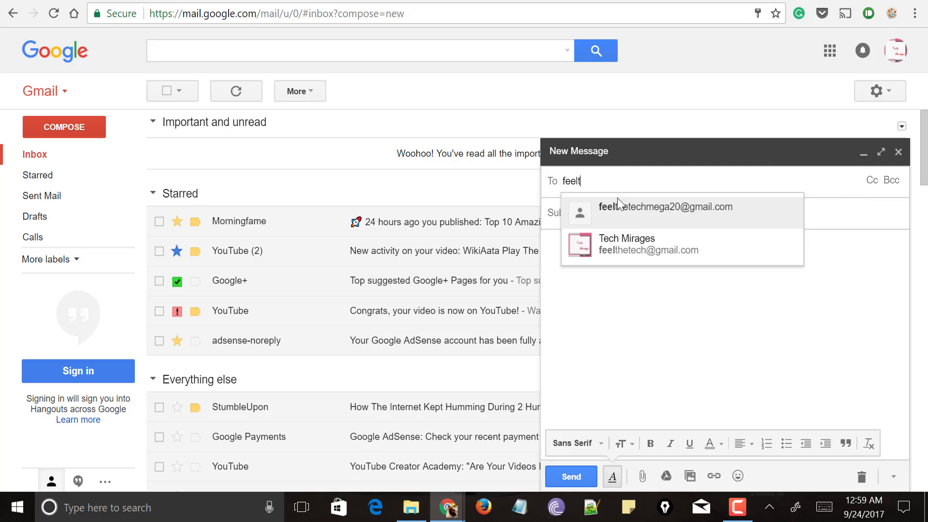
text(hetech)
key(Return)
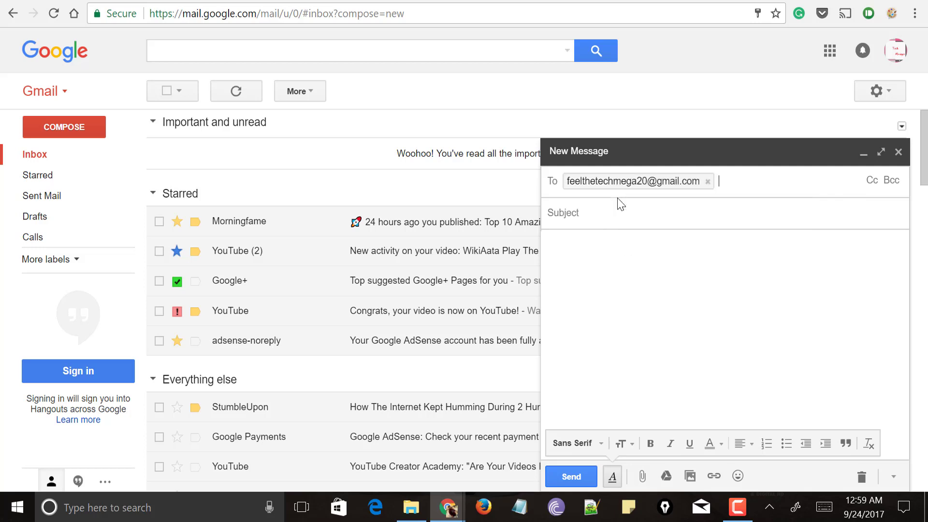
key(Tab)
text(test)
key(Tab)
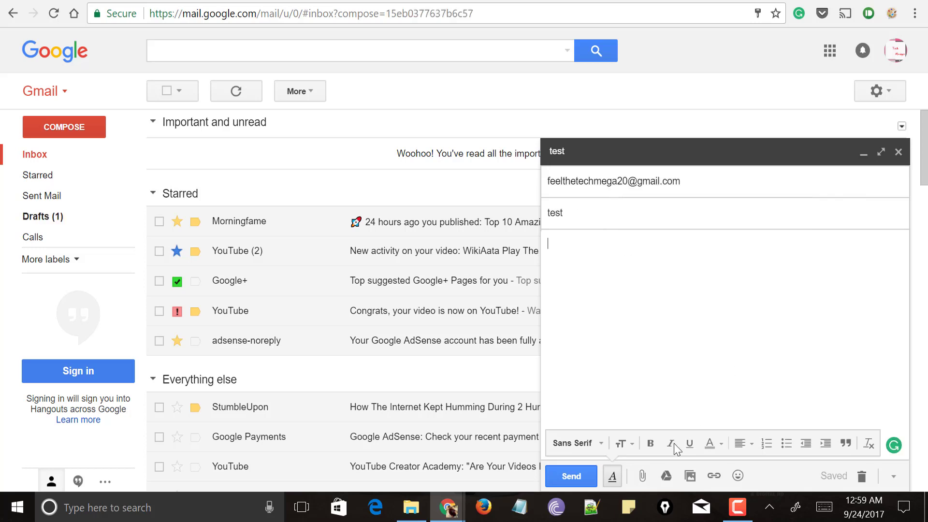
- Insert the AVideo 52 MB Google Drive folder into the body as a Drive link
click(667, 477)
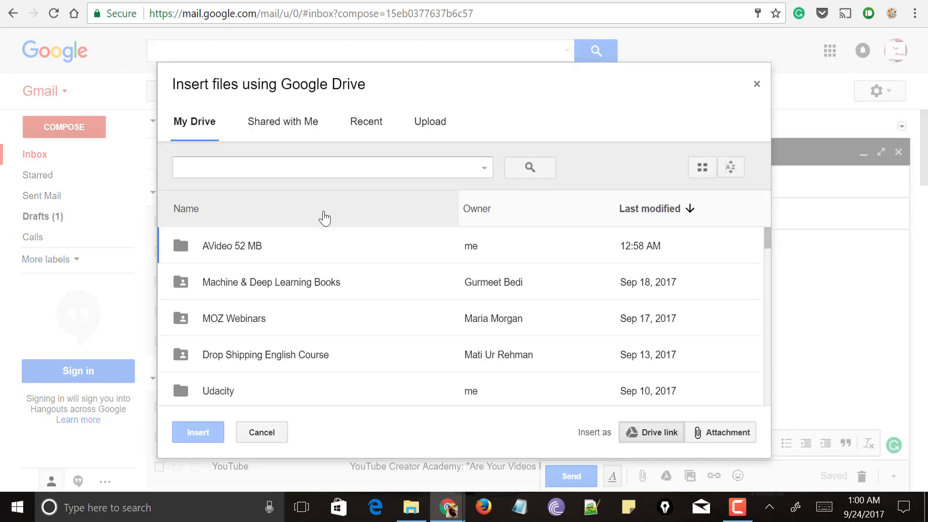
click(300, 247)
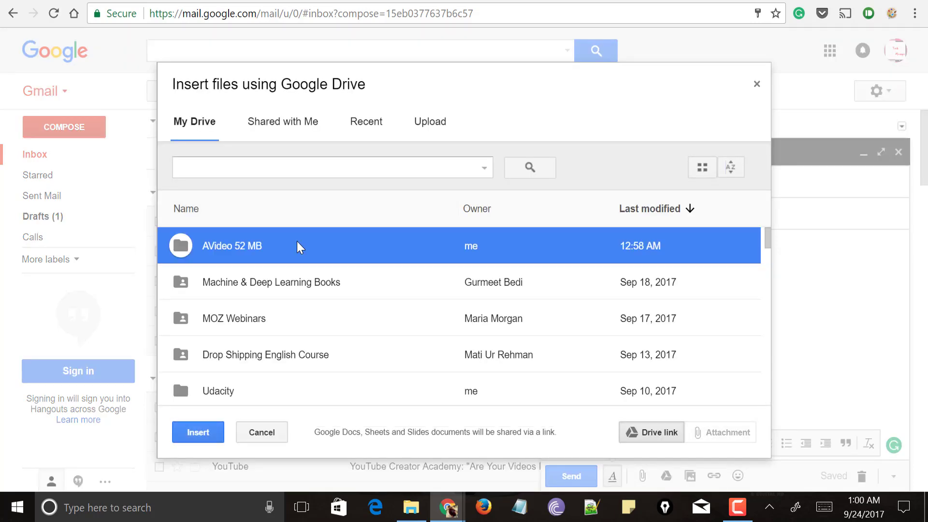
click(208, 425)
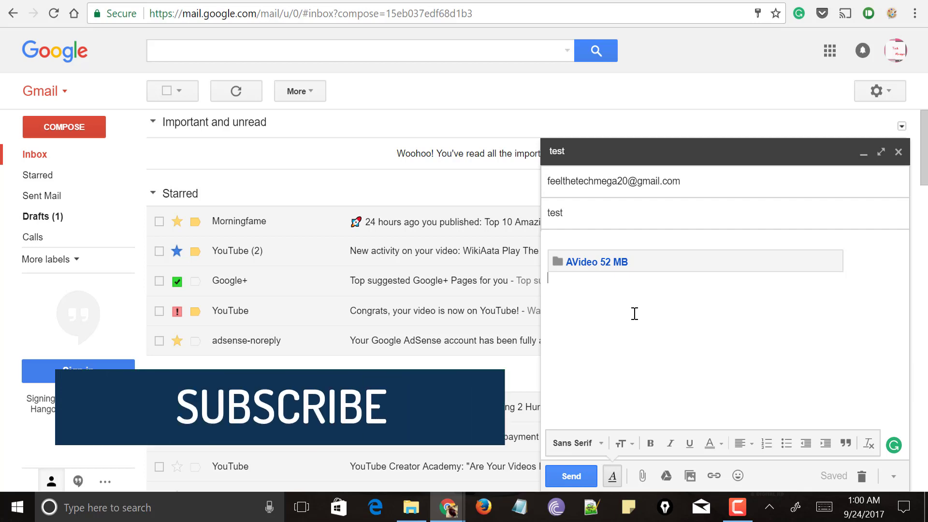
- Send the email and choose to share the folder only with this email's recipients
click(575, 482)
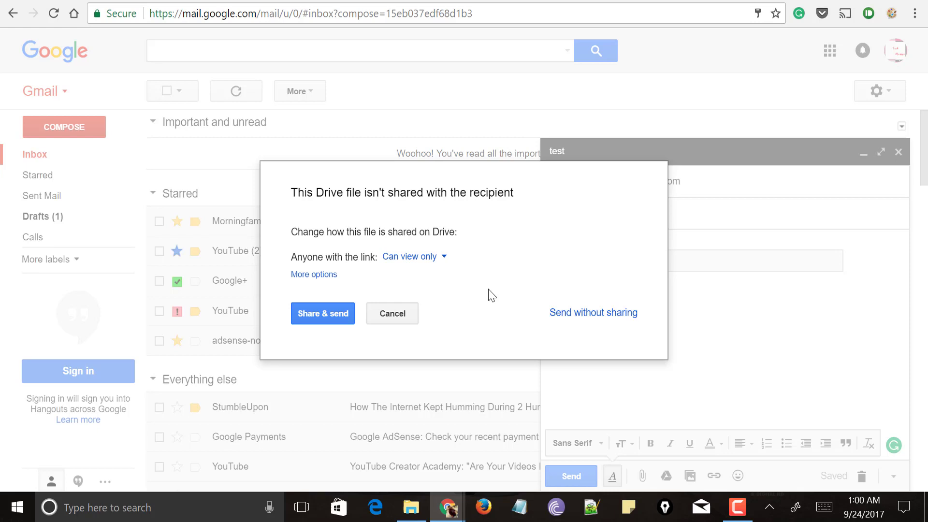
click(315, 275)
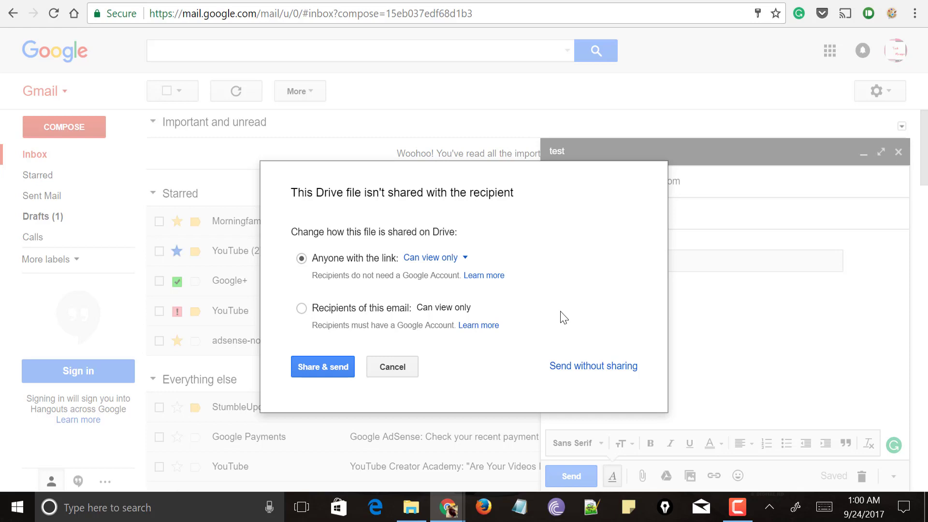
click(302, 308)
- Grant recipients 'Can organize, add, & edit' access and share & send
click(479, 310)
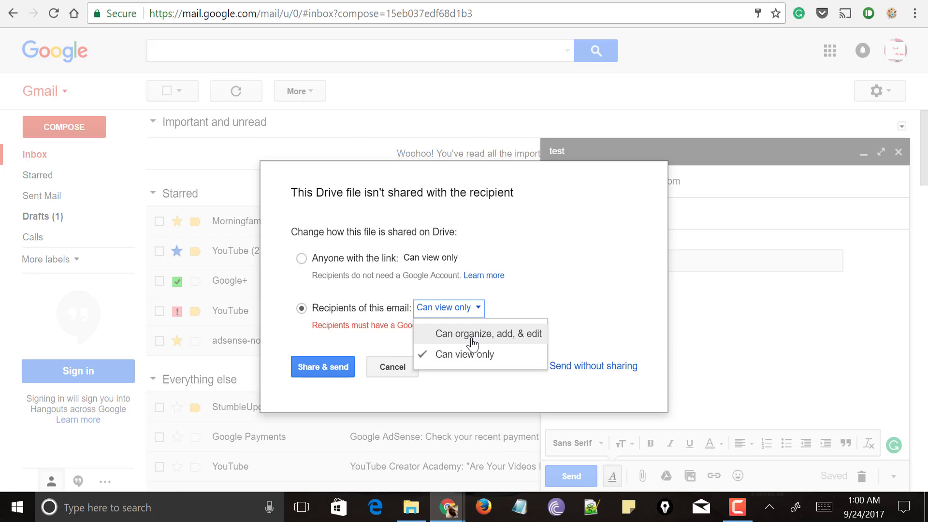
click(472, 335)
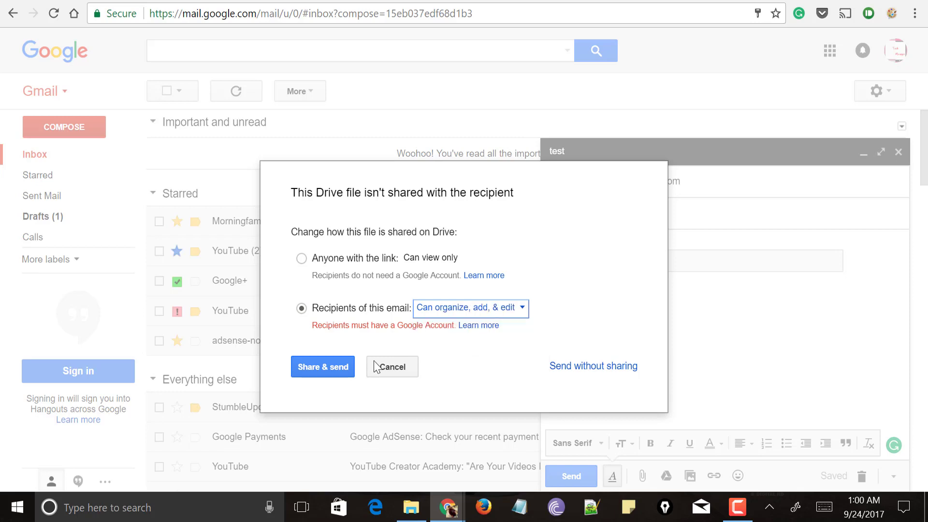
click(322, 367)
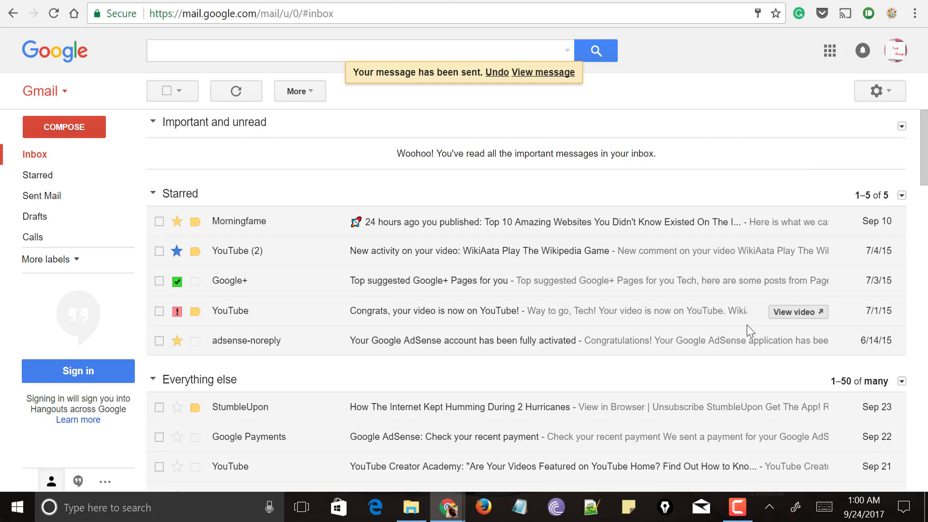
- Open the received test email in the recipient's inbox and follow the AVideo 52 MB link into Drive
click(548, 72)
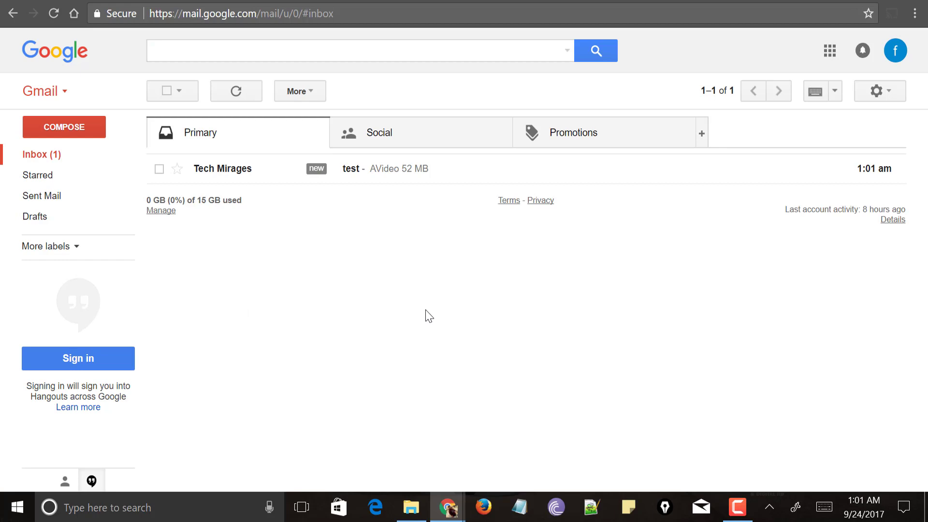
click(381, 178)
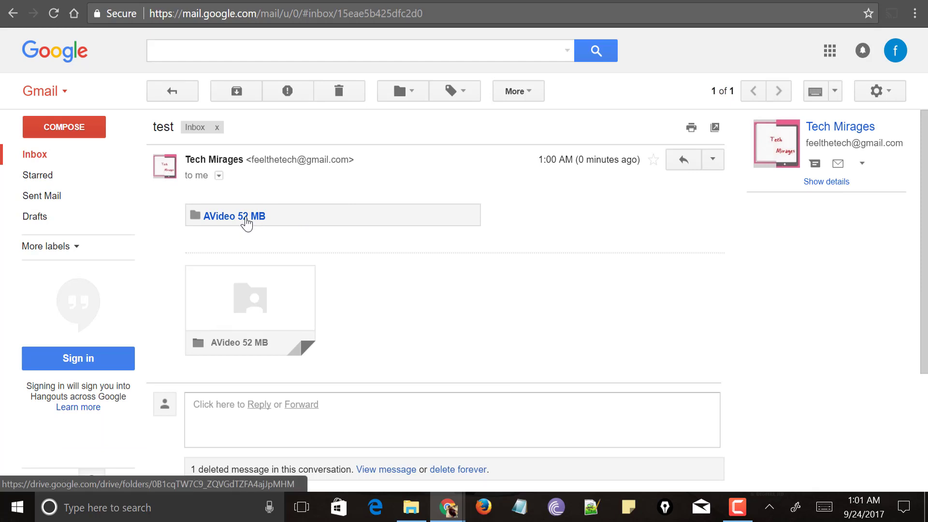
click(246, 219)
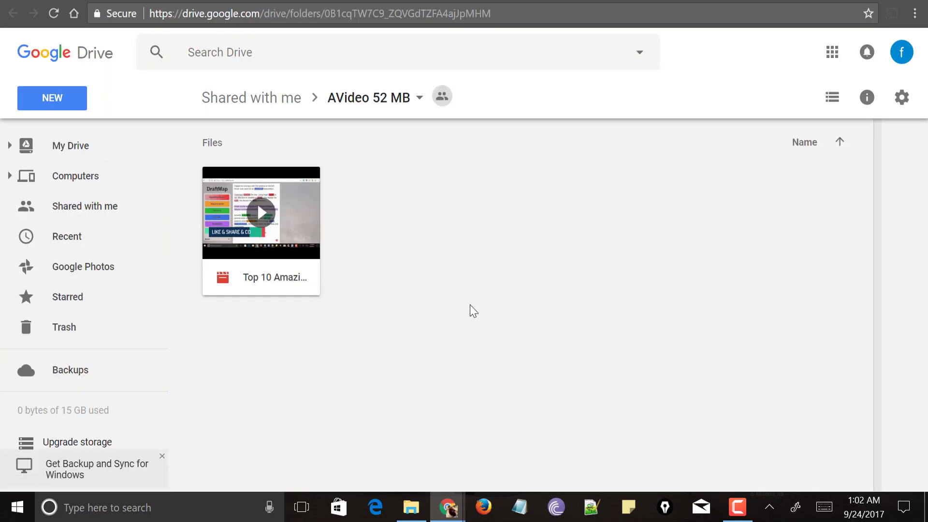